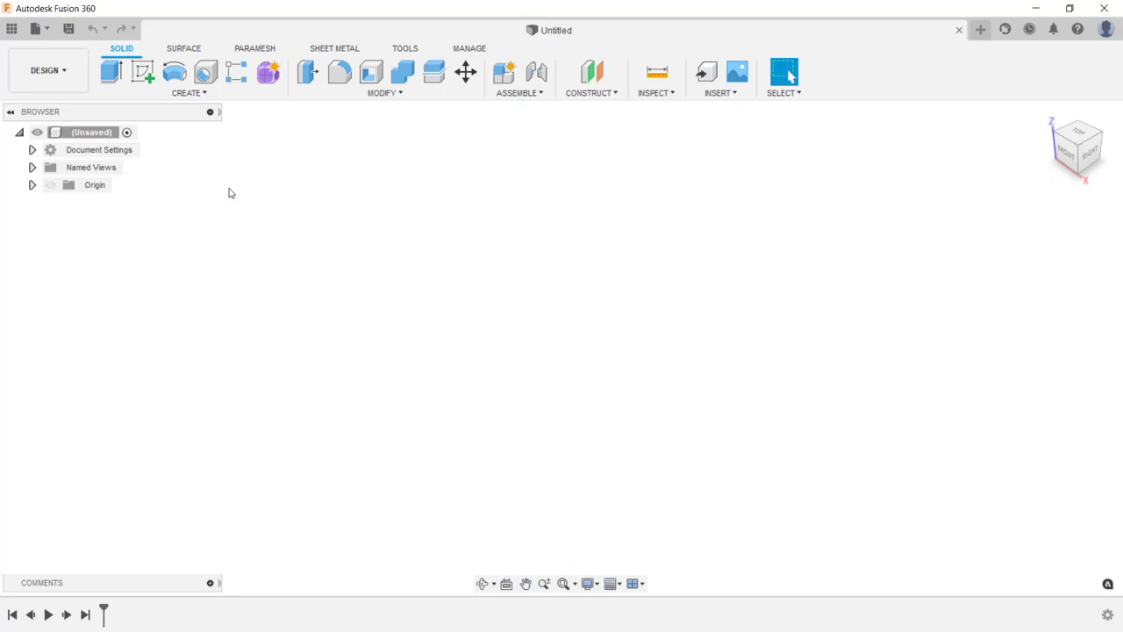
Show the data panel and review Bracket Assembly - MD's V4 Uses, Used In and Drawings details.
left_click(12, 29)
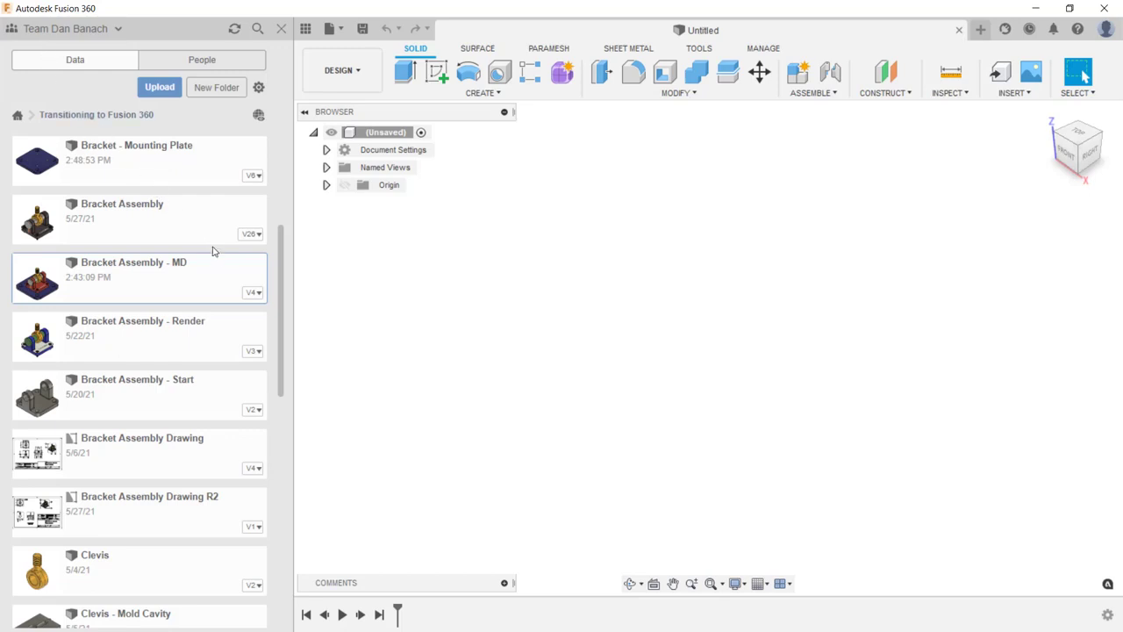
left_click(254, 293)
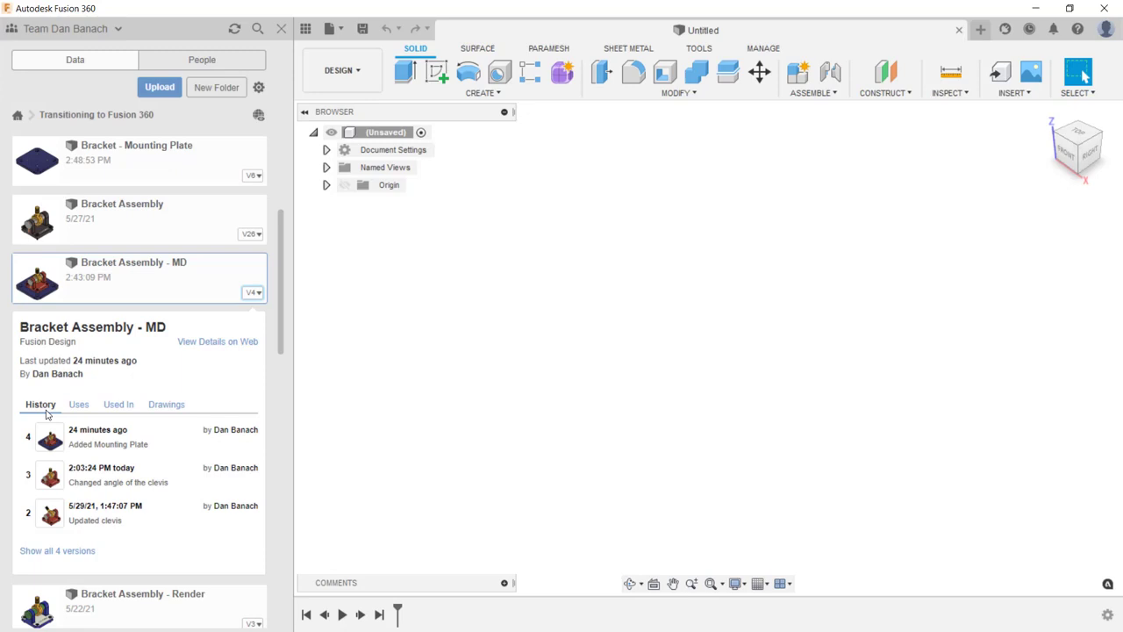
left_click(77, 409)
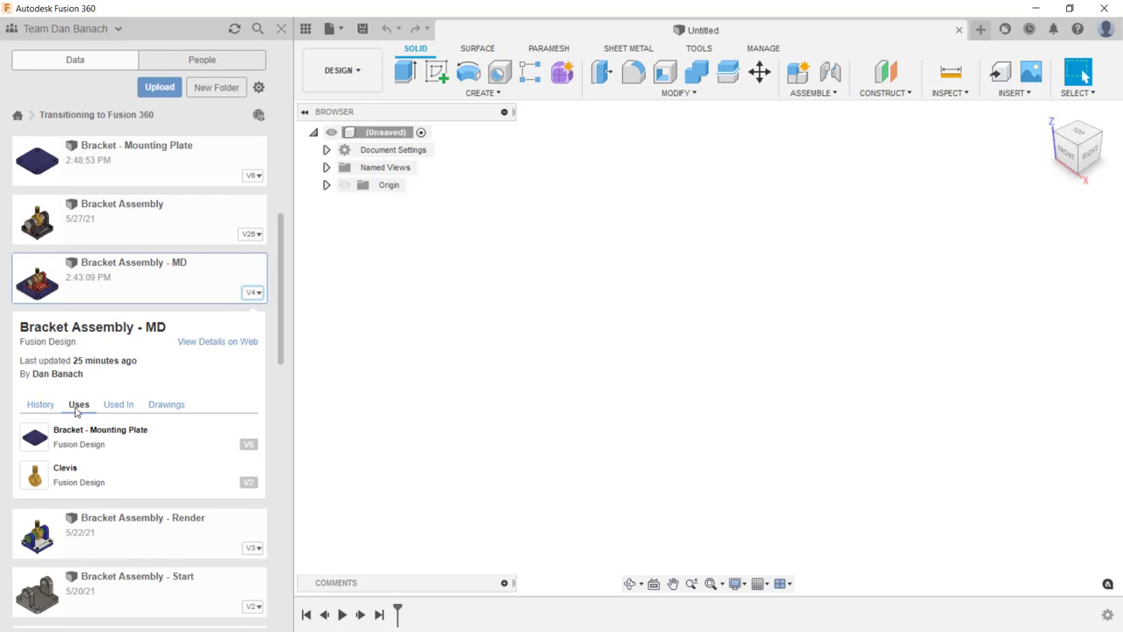
left_click(108, 407)
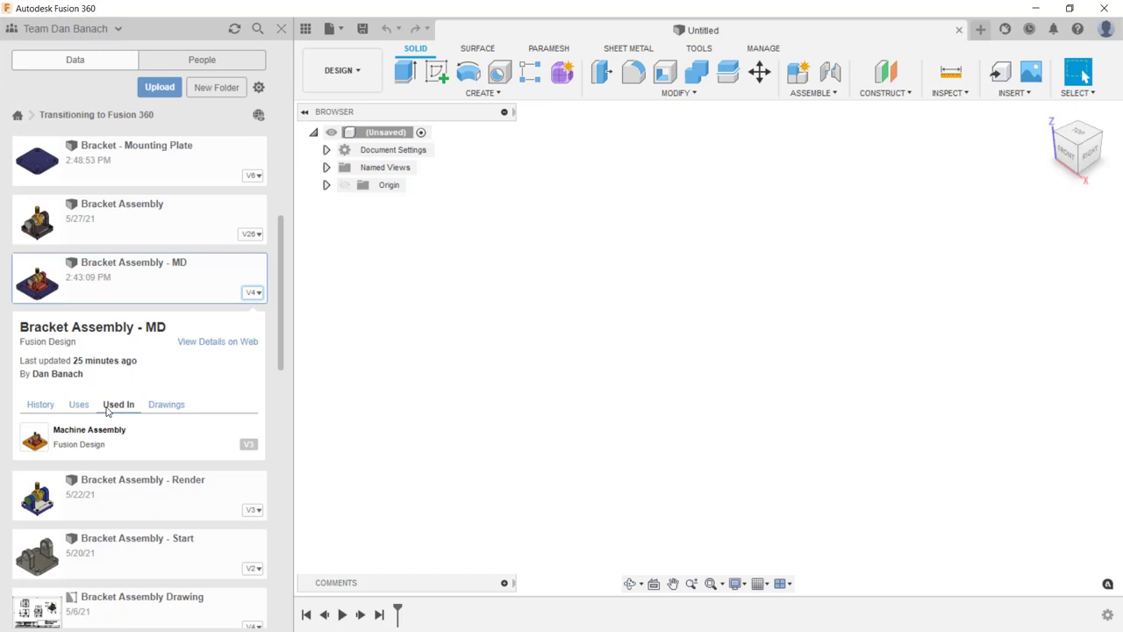
left_click(164, 407)
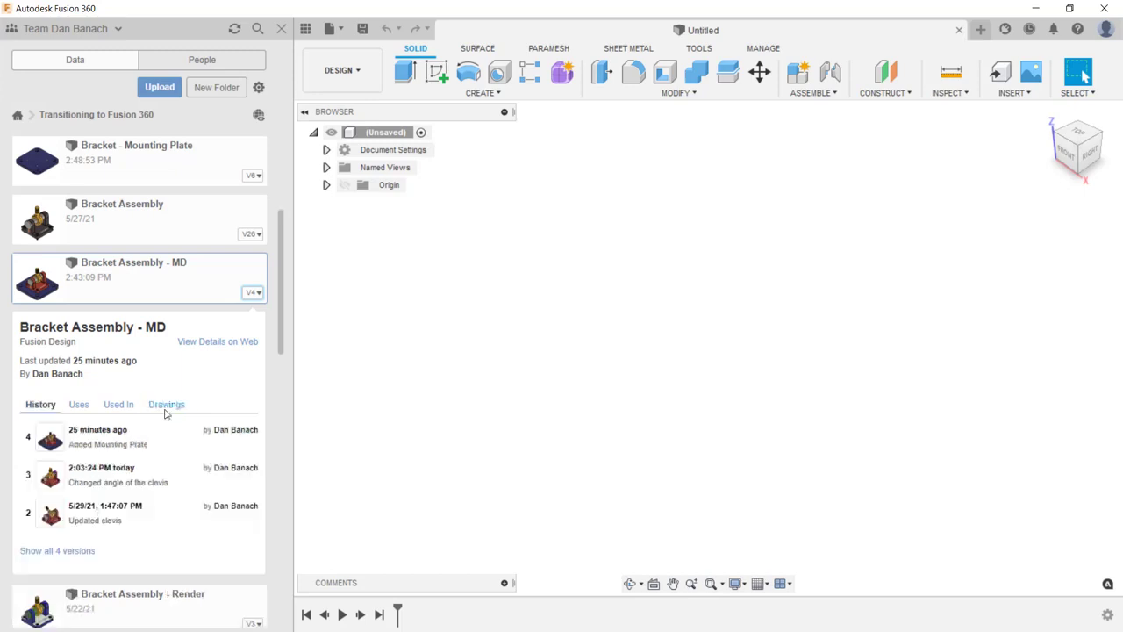
left_click(251, 297)
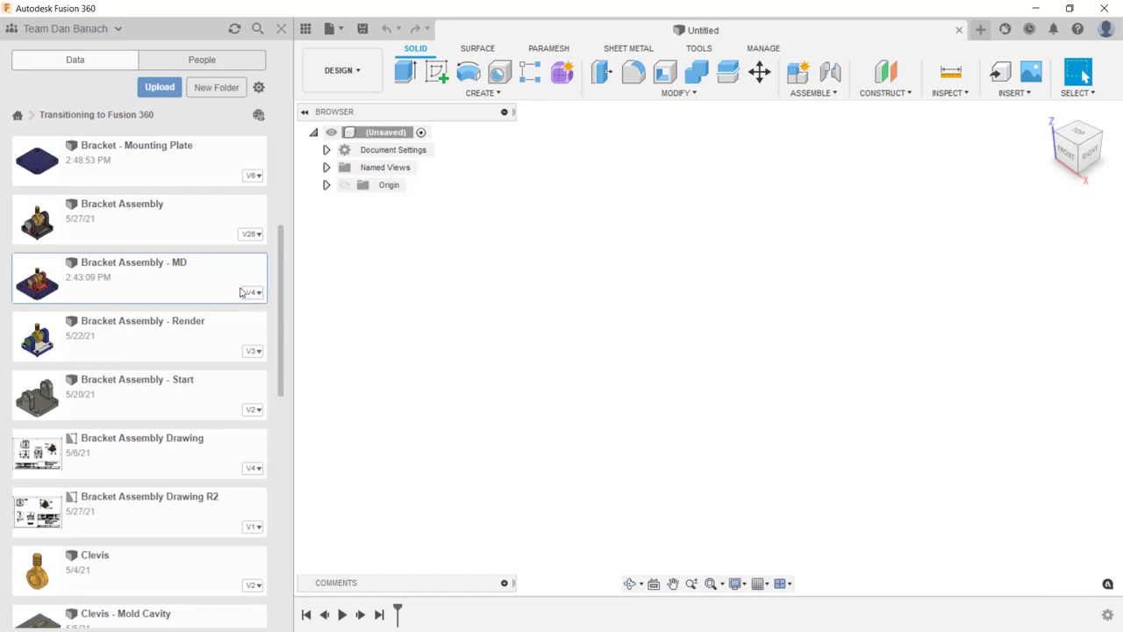
Open Bracket Assembly - MD v4, then Bracket - Mounting Plate v6 in its own tab.
double_click(147, 279)
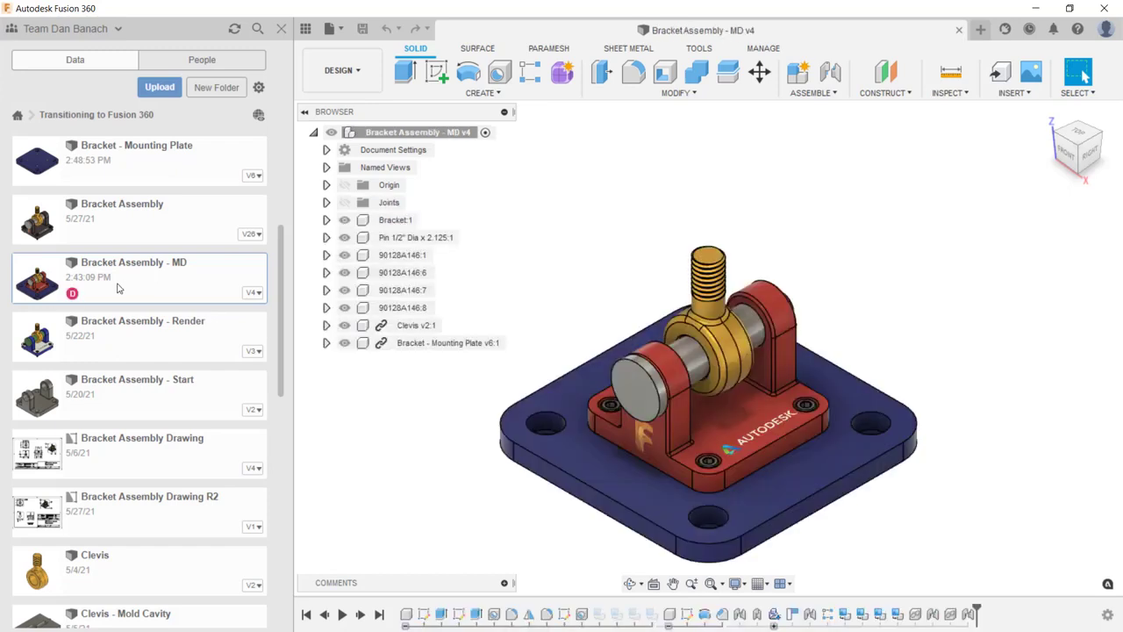
mouse_move(72, 293)
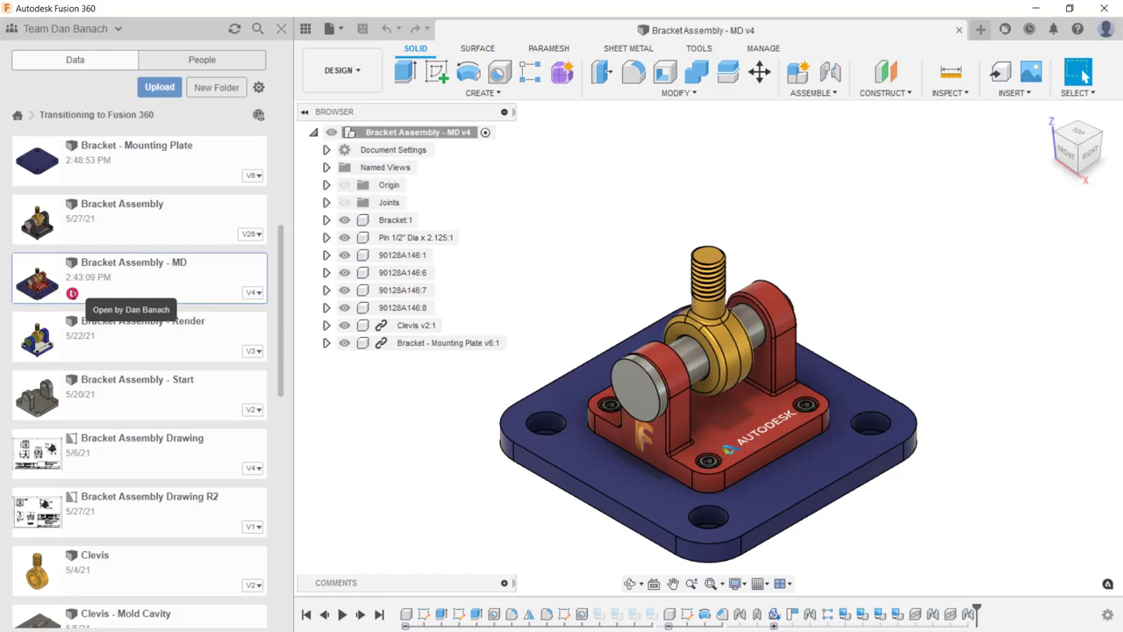
double_click(166, 169)
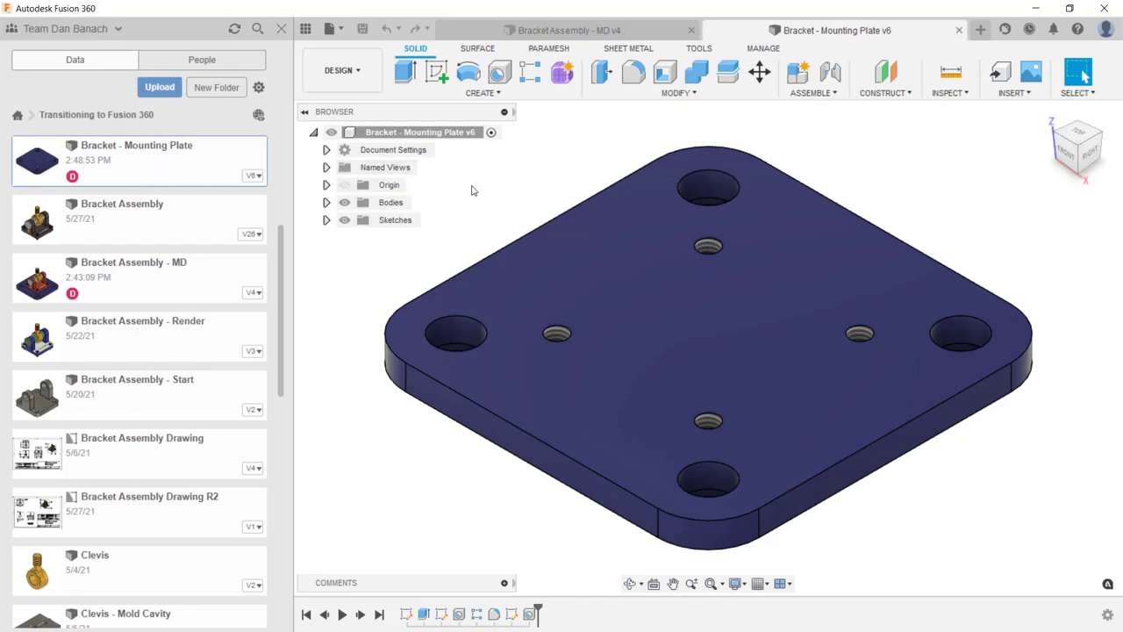
Apply Paint - Enamel Glossy (Green) from the Appearance library to the mounting plate body.
key("a")
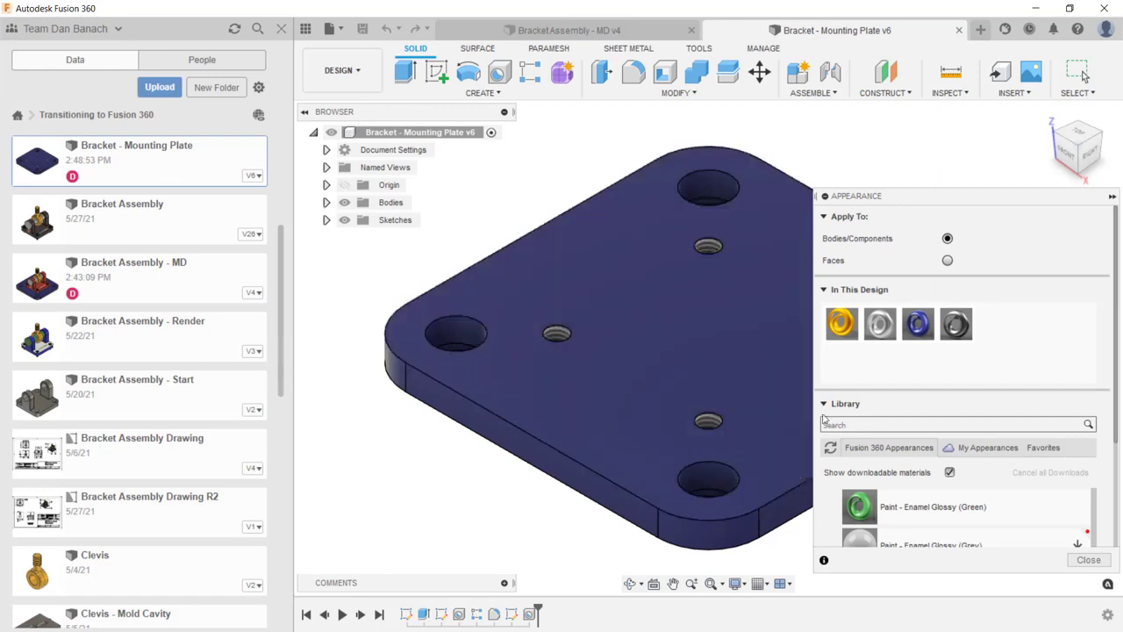
left_click_drag(984, 513, 684, 321)
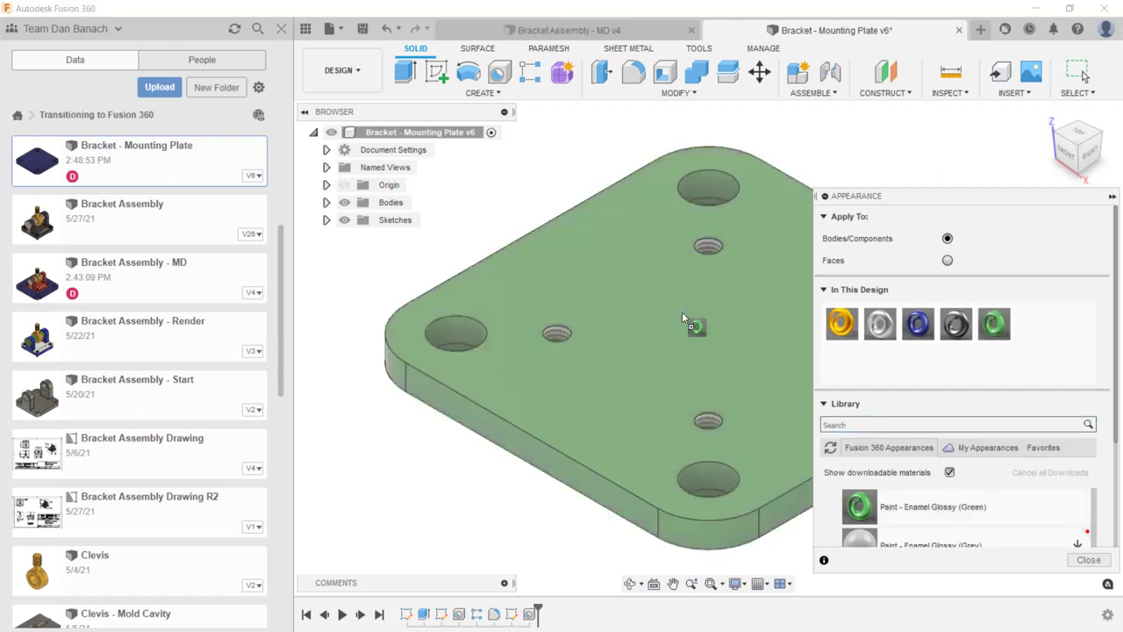
left_click(1089, 559)
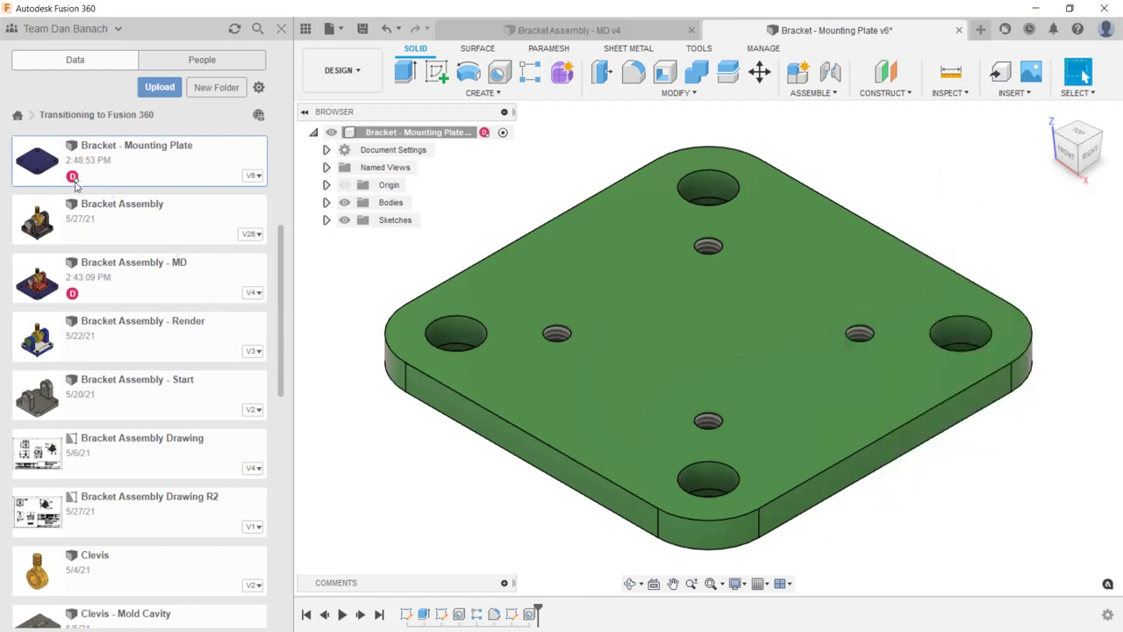
mouse_move(78, 185)
mouse_move(487, 140)
Save the green plate as version 7 with the description 'Changed appearance'.
left_click(363, 29)
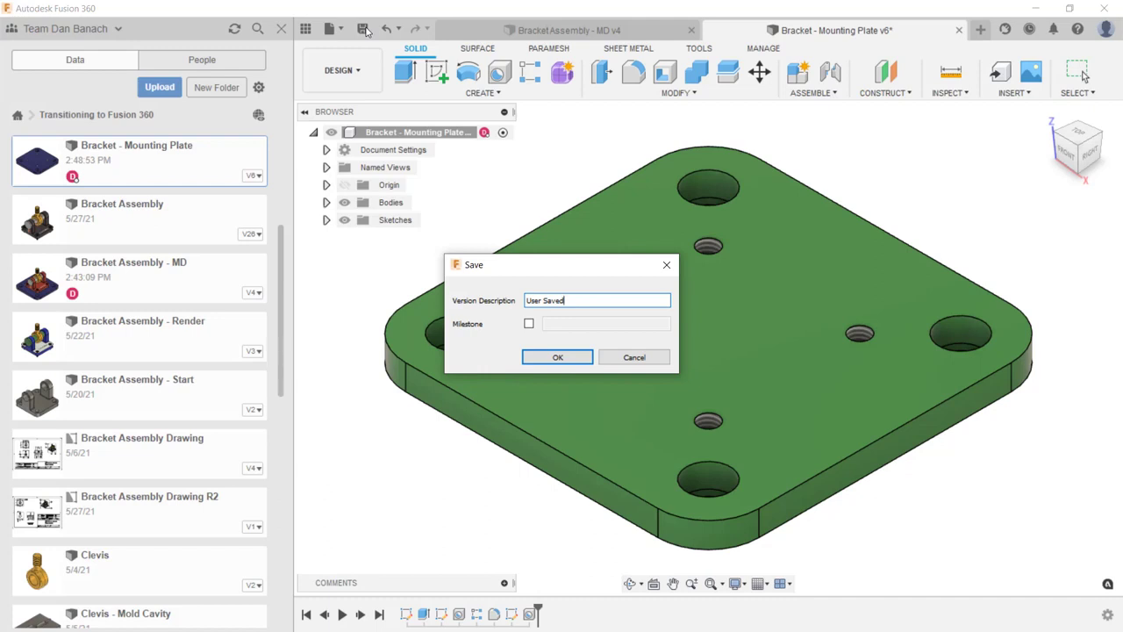
triple_click(574, 296)
type("Changed appearance")
left_click(537, 358)
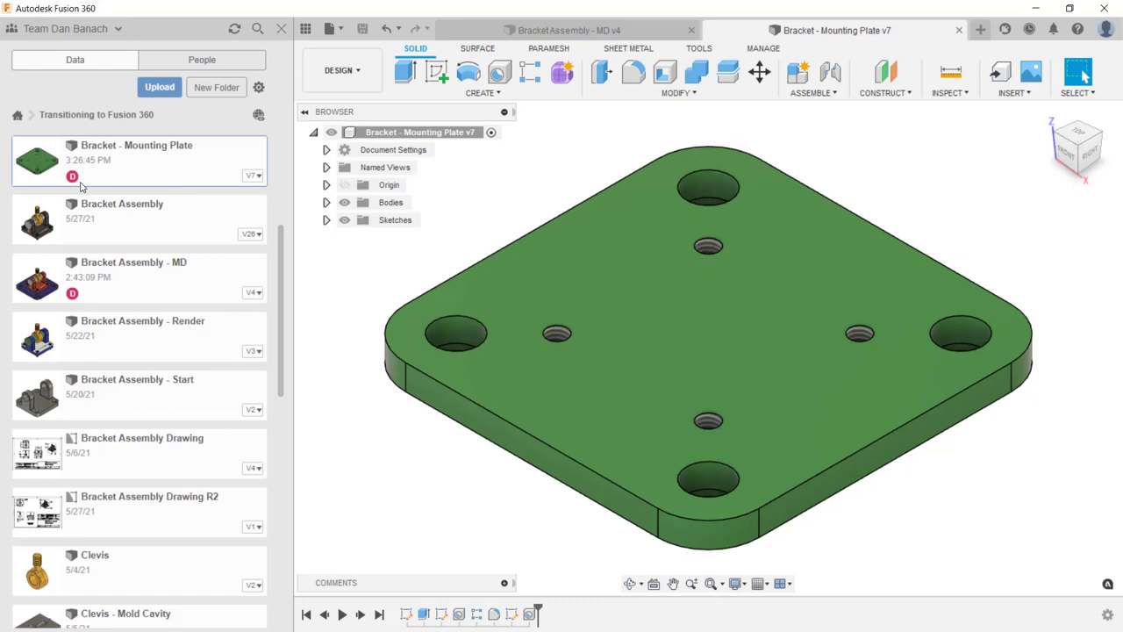
In Bracket Assembly - MD, update the mounting plate component to v7 with Get Latest Version.
left_click(643, 33)
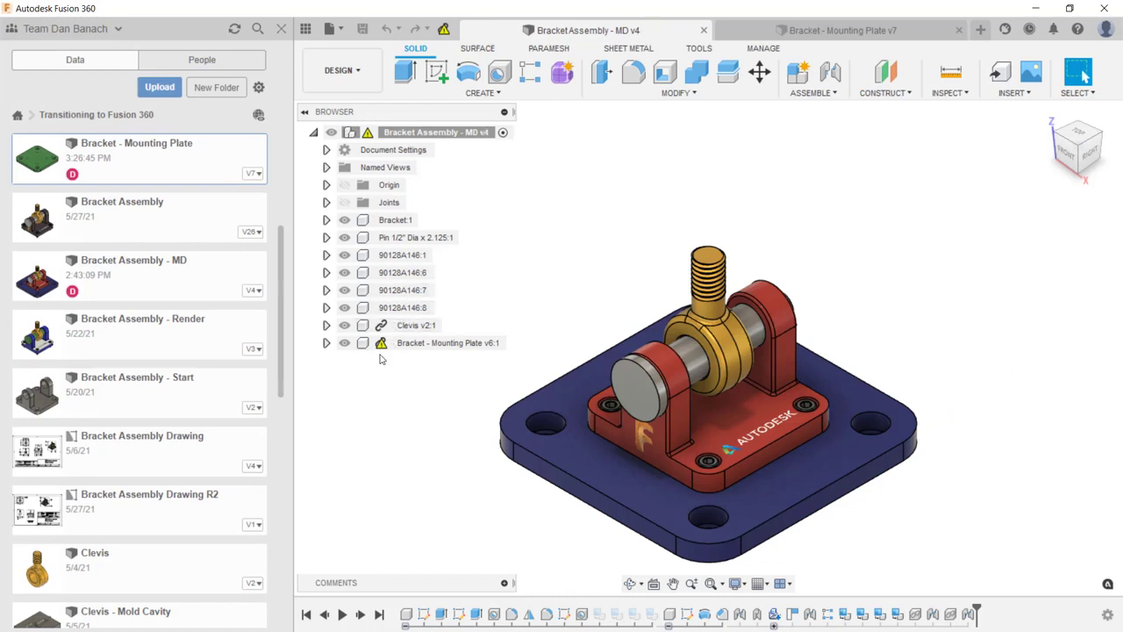
mouse_move(382, 351)
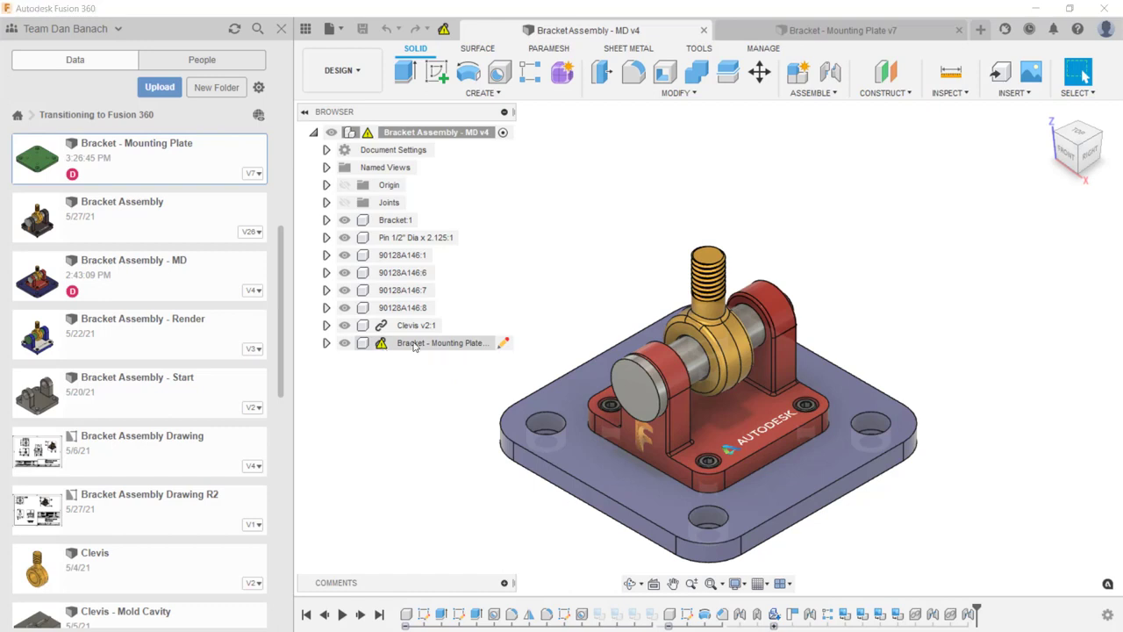
right_click(413, 344)
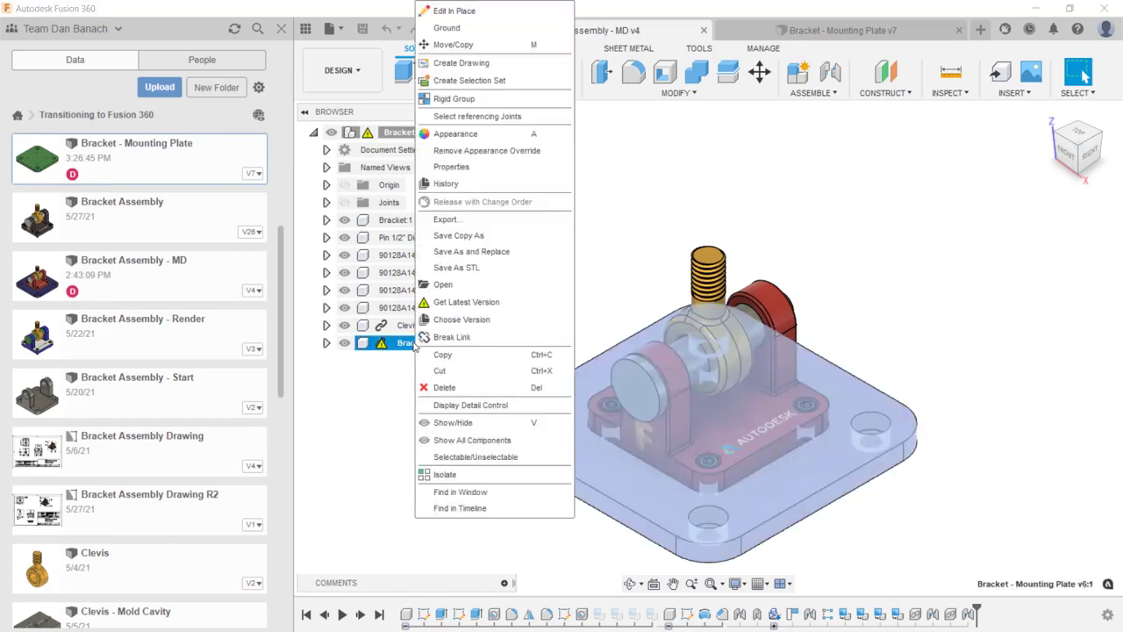
left_click(514, 304)
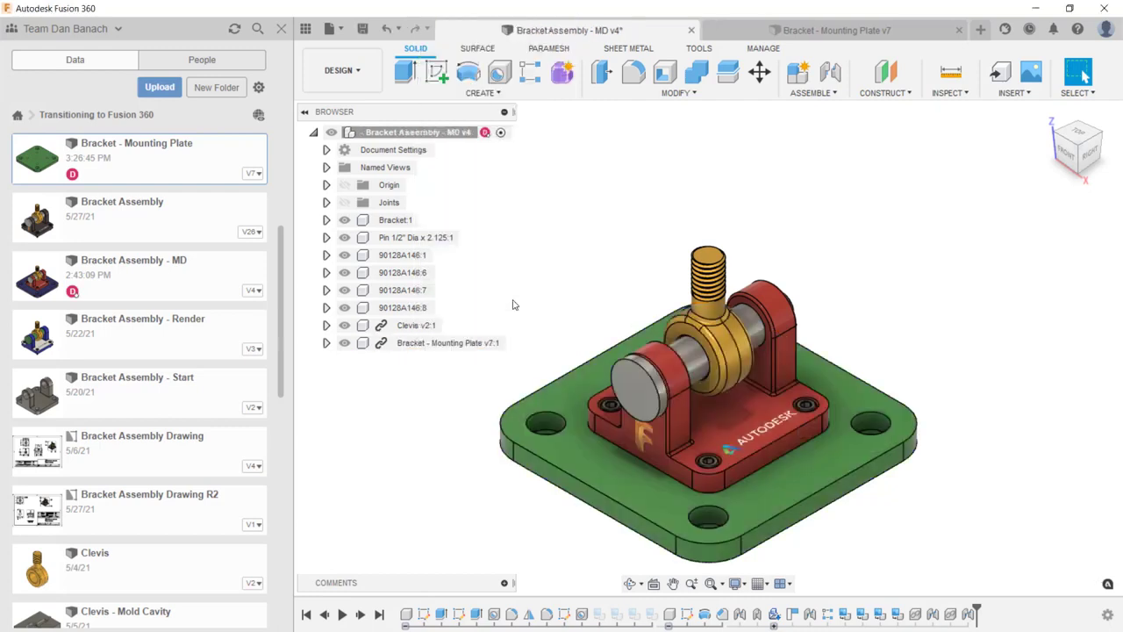
Swap the assembly's mounting plate component to its orange Version 5.
right_click(455, 347)
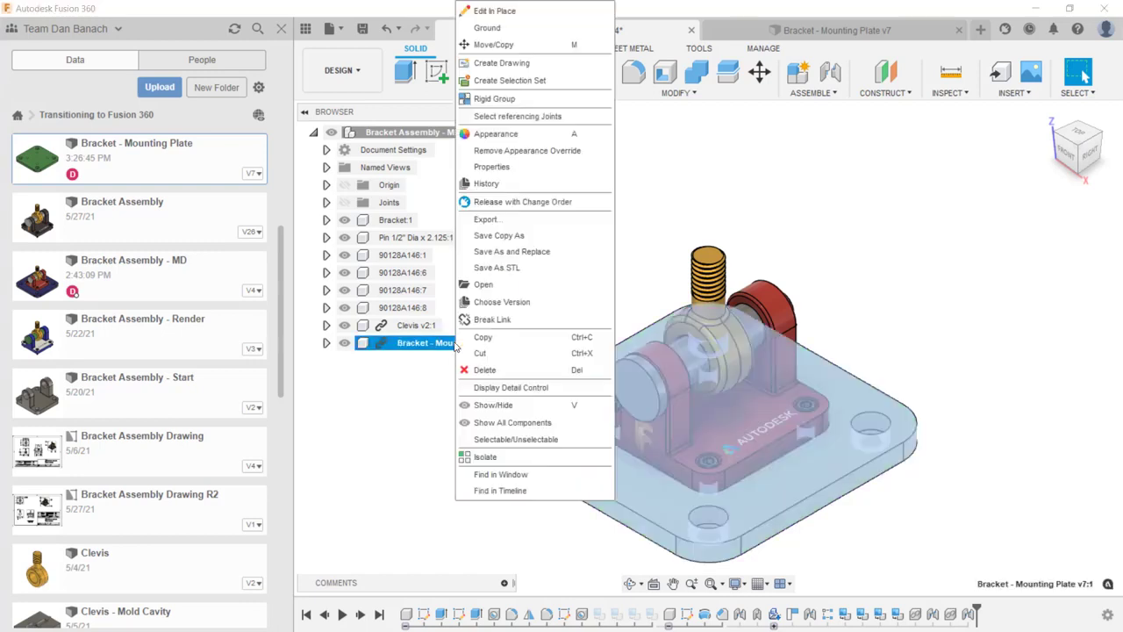
left_click(553, 306)
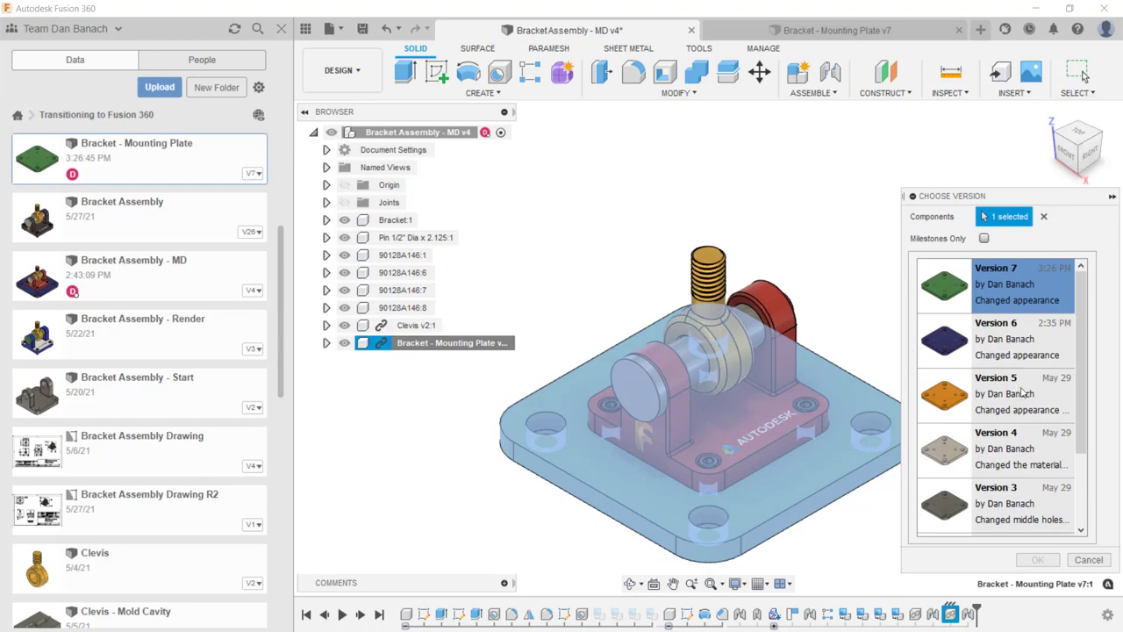
left_click(1023, 393)
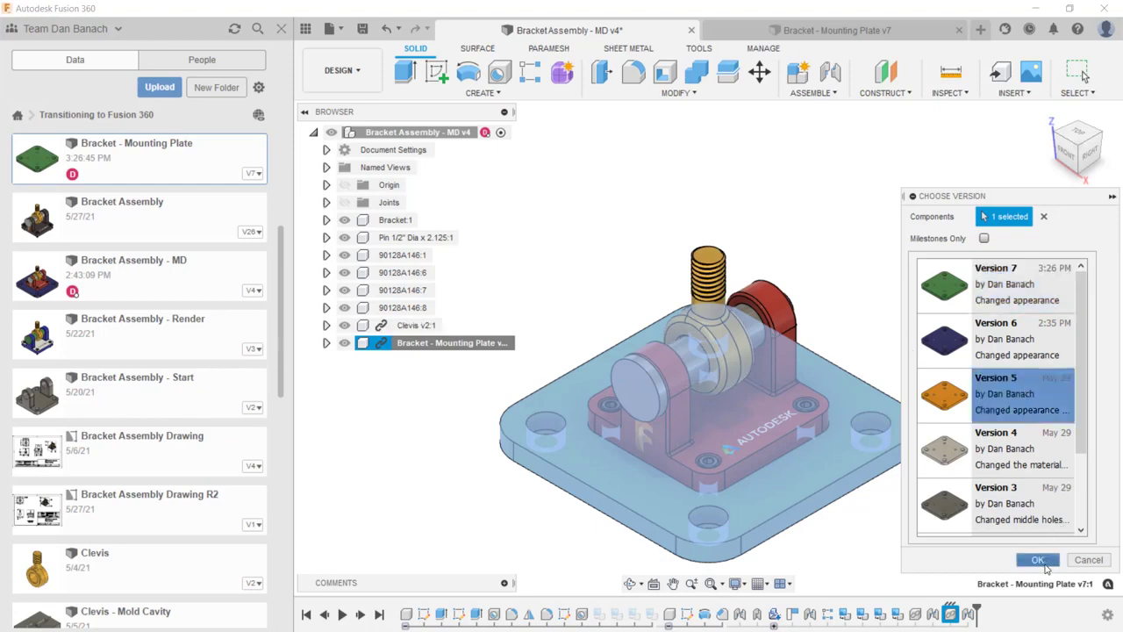
left_click(1038, 560)
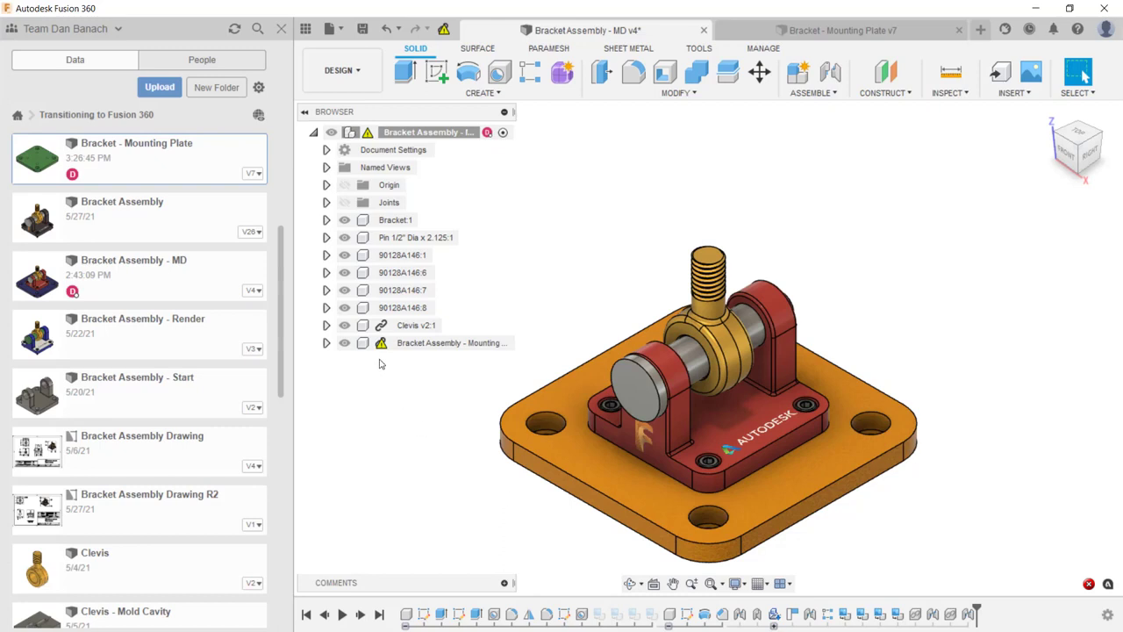
mouse_move(380, 349)
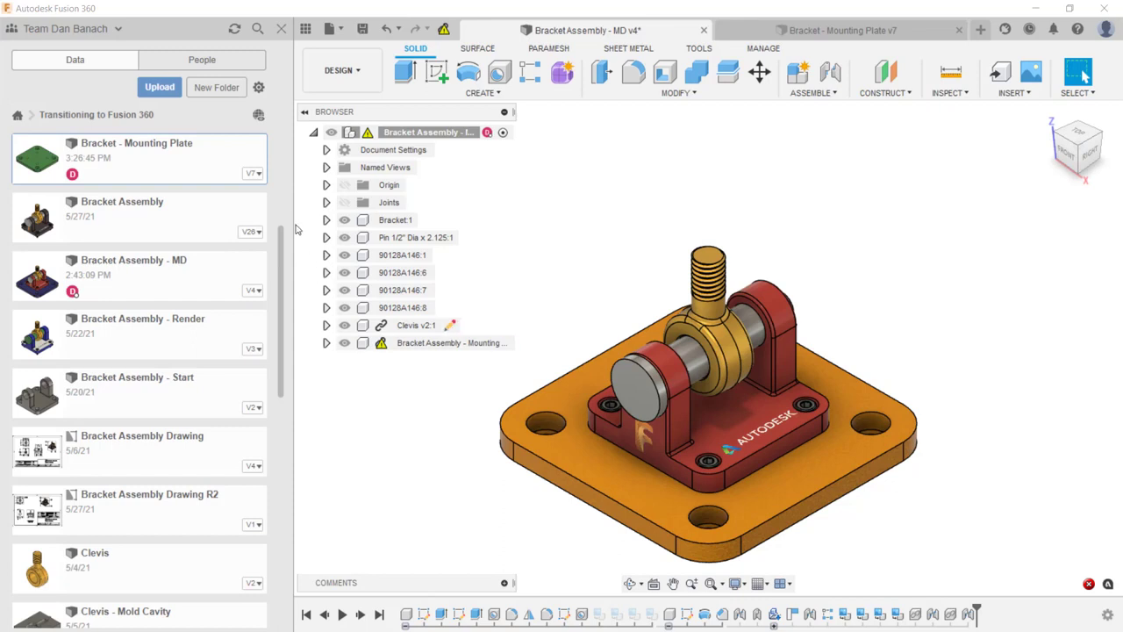
Open version 4 of the Mounting Plate from its list of all 7 versions.
left_click(255, 174)
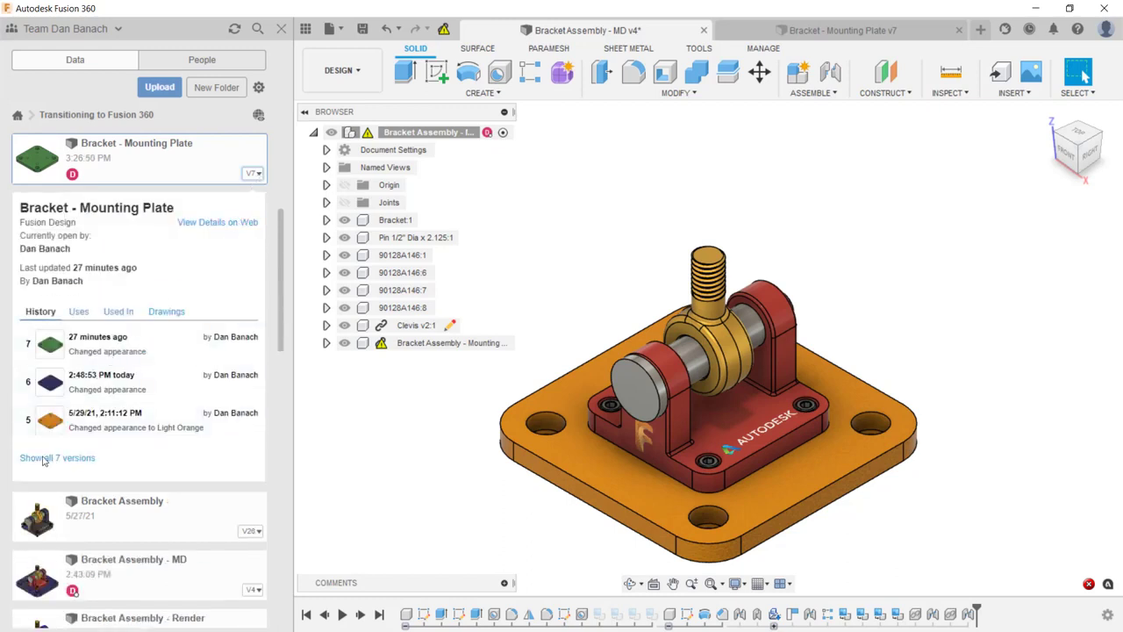
left_click(43, 458)
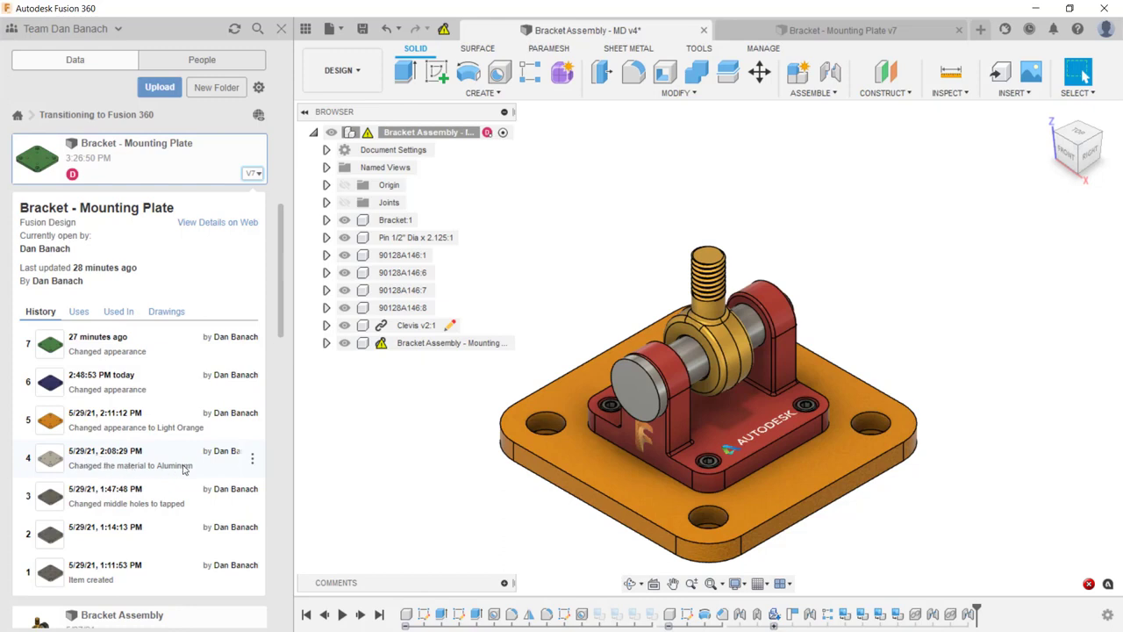
left_click(251, 459)
left_click(224, 476)
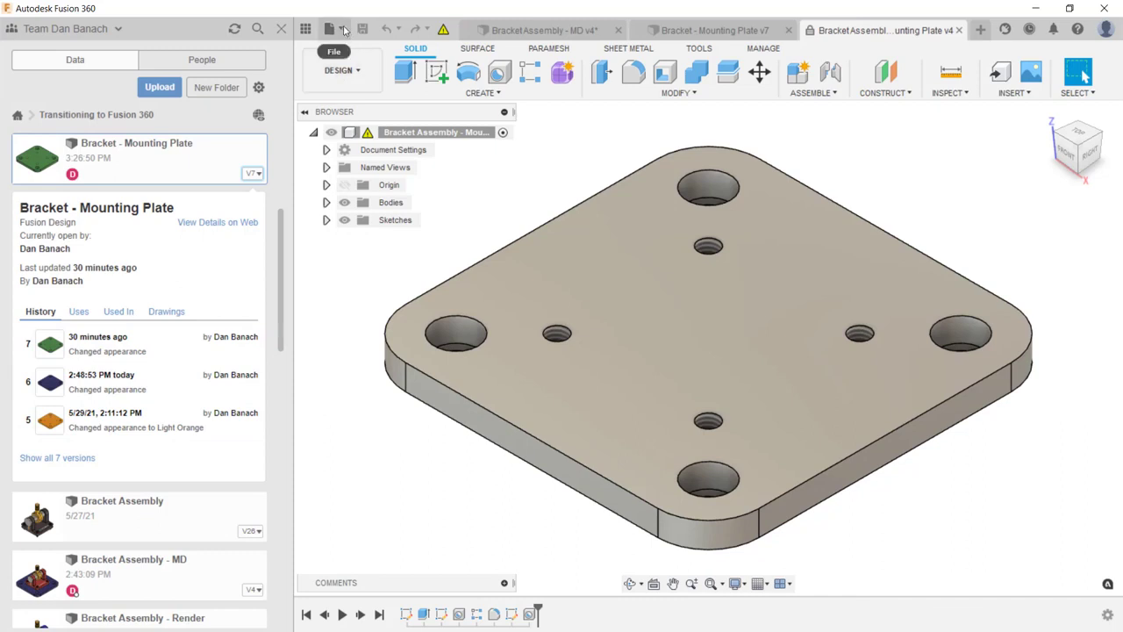
Save version 4 as the latest version, v8, described 'Saved as latest from v4'.
left_click(342, 29)
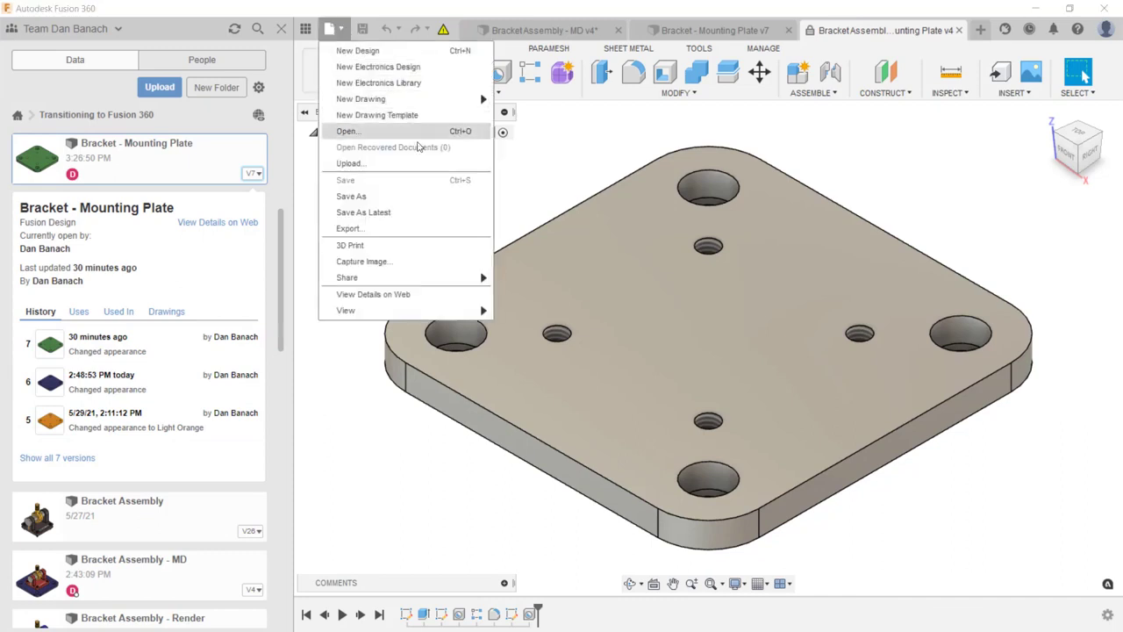
left_click(436, 214)
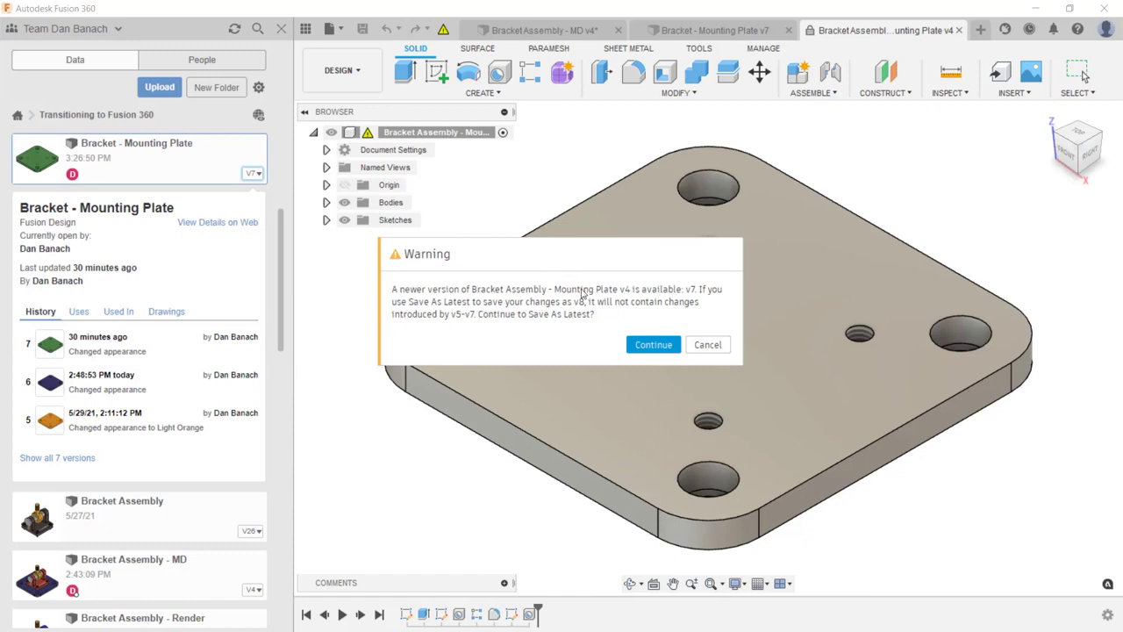
left_click(634, 351)
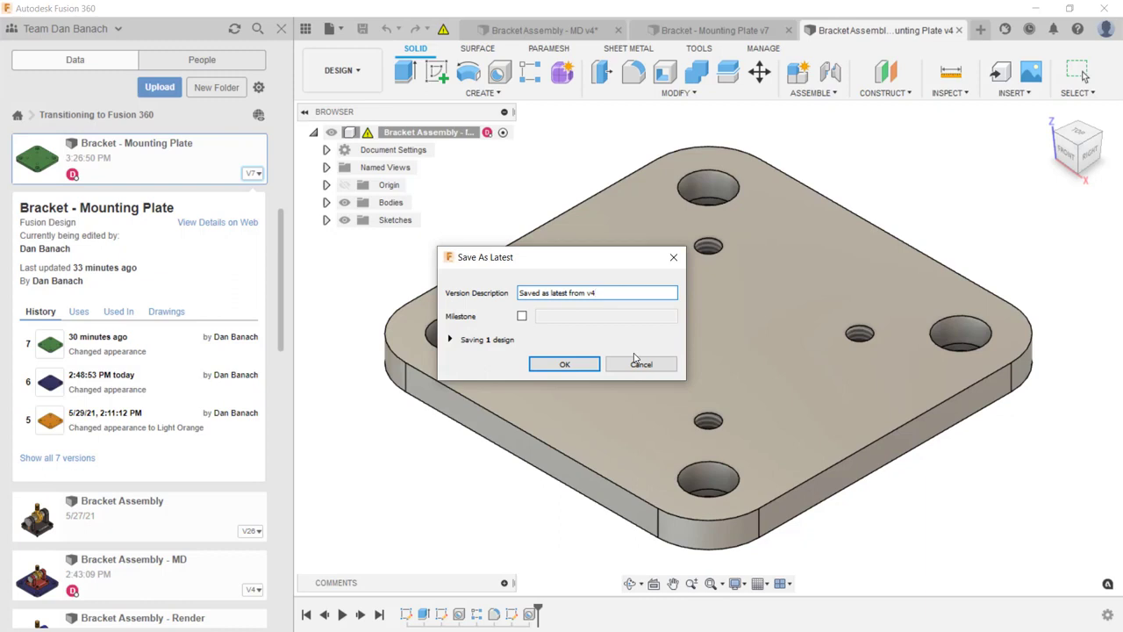
left_click(588, 360)
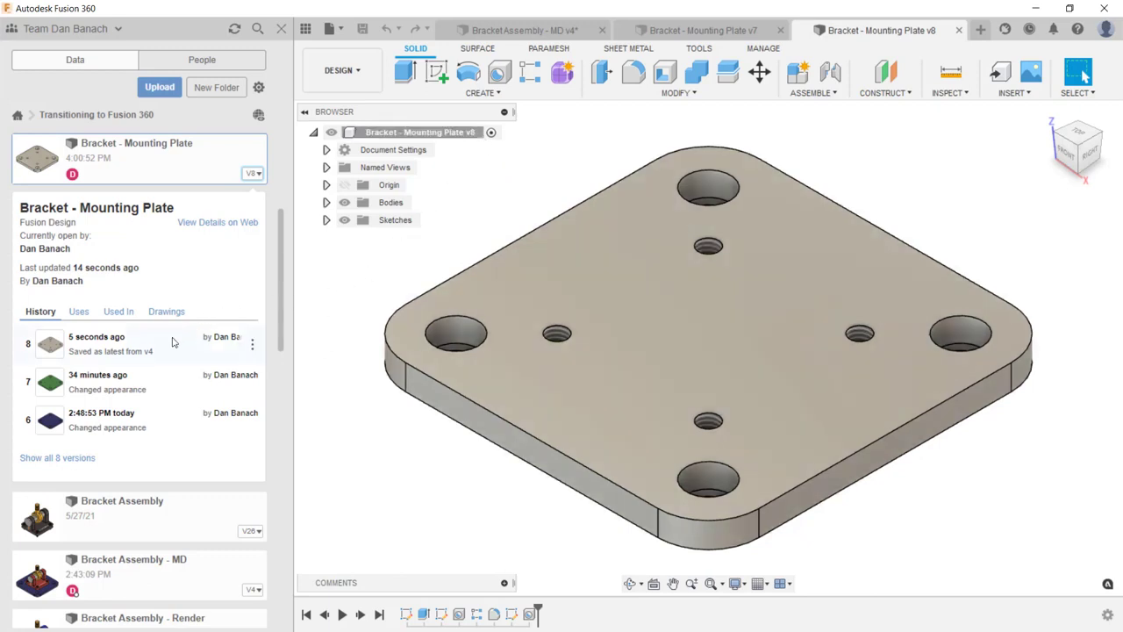
left_click(253, 175)
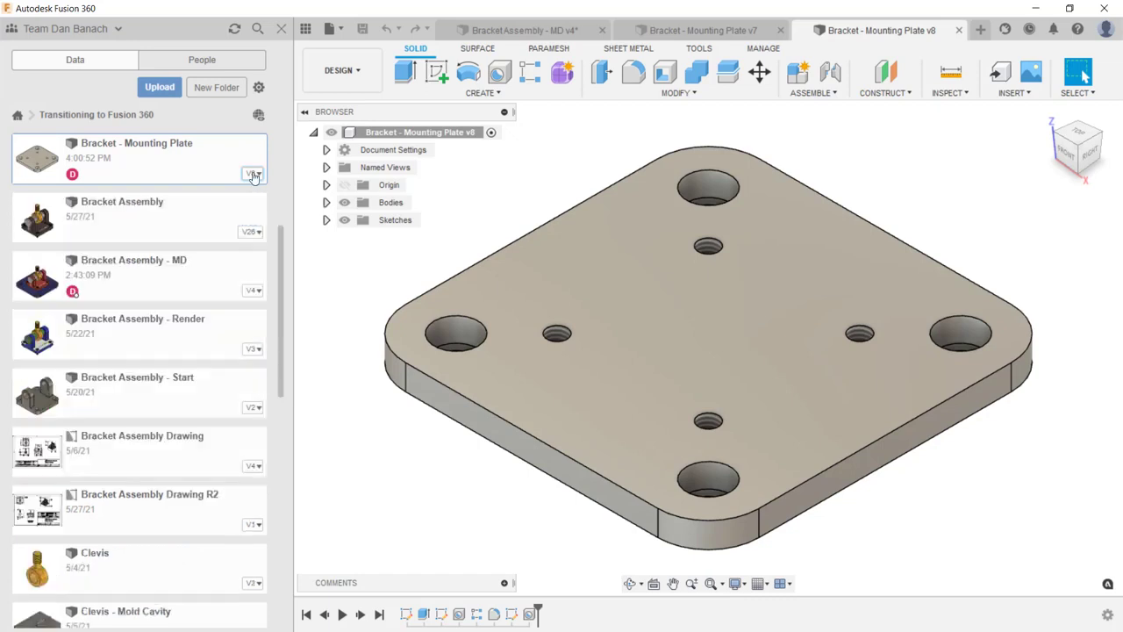
Back in Bracket Assembly - MD, update the mounting plate to the grey v8.
left_click(529, 35)
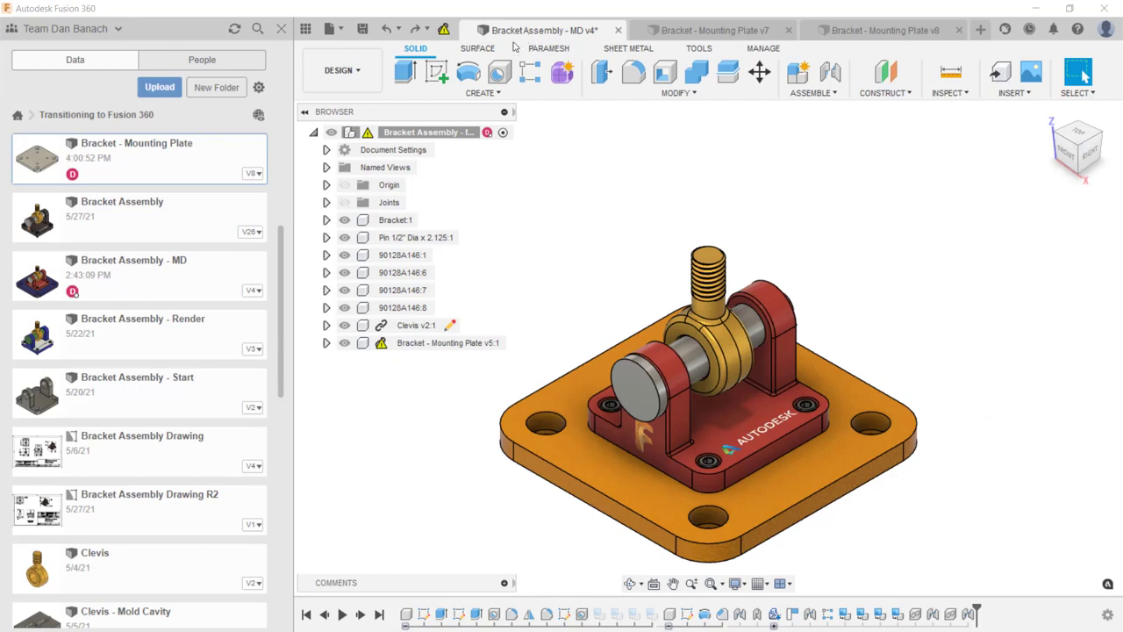
left_click(445, 30)
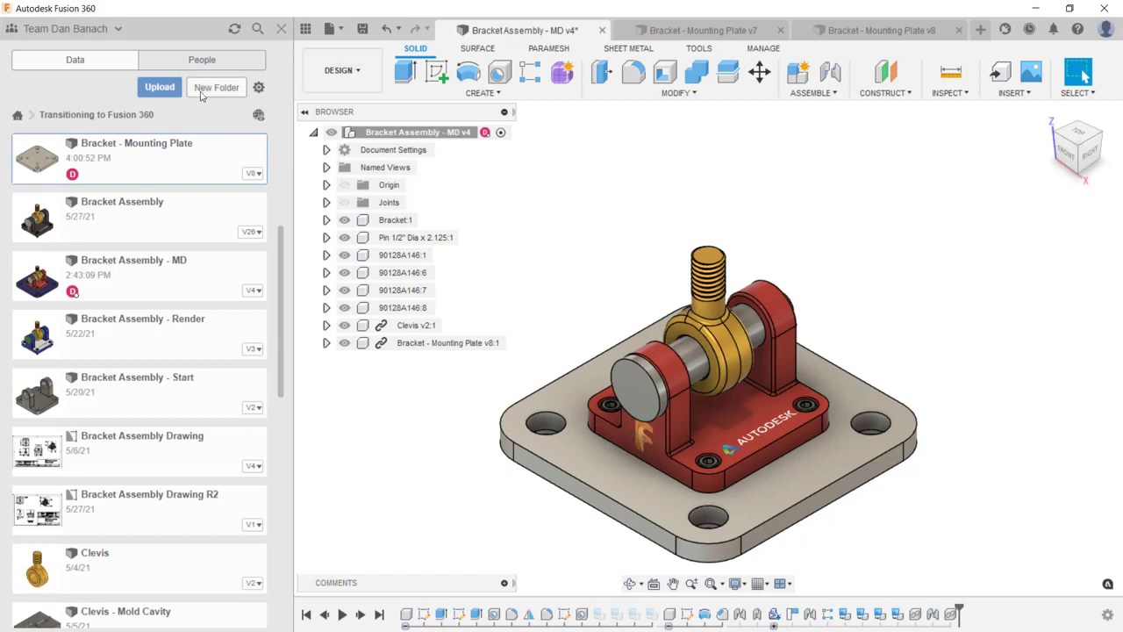
Rename Bracket - Mounting Plate to 'Top Plate' in the Data Panel.
right_click(186, 159)
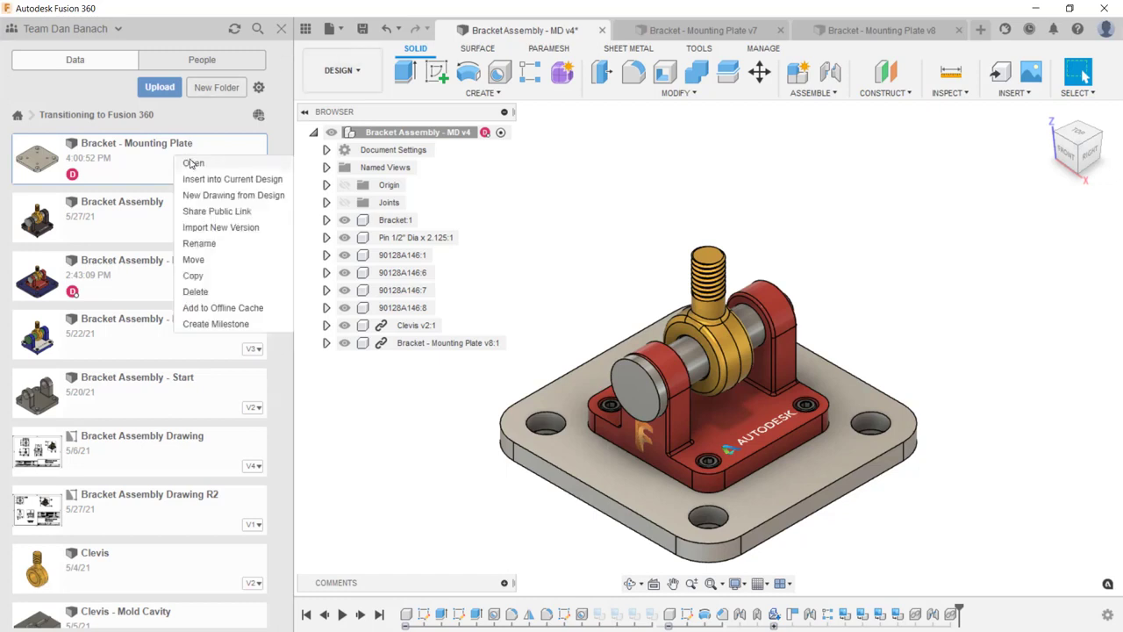
left_click(199, 244)
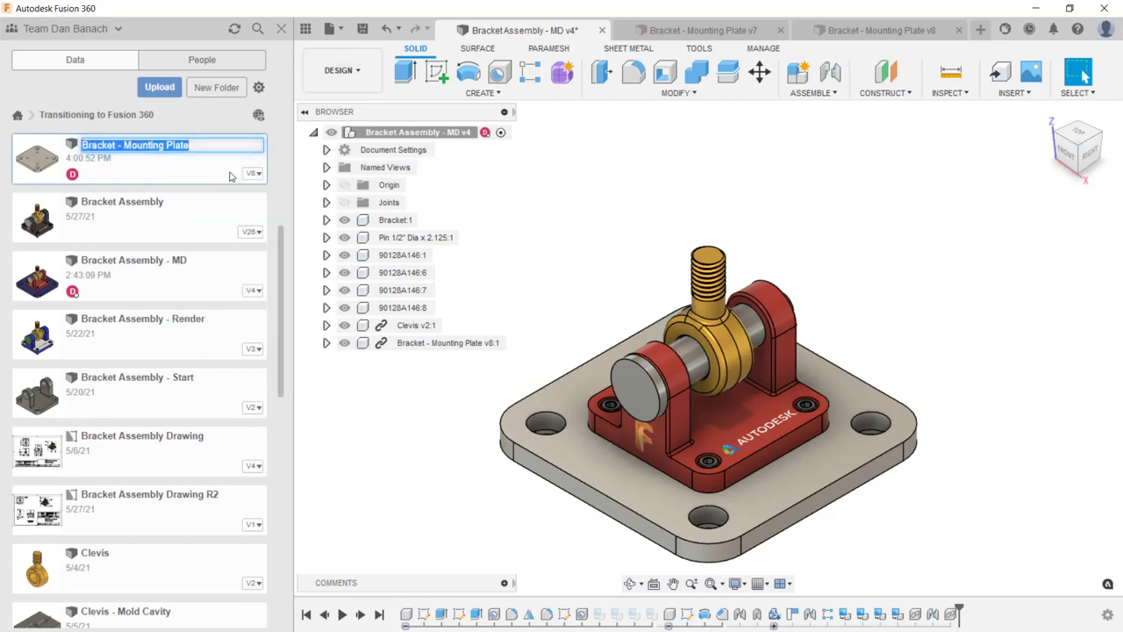
type("Top Plate")
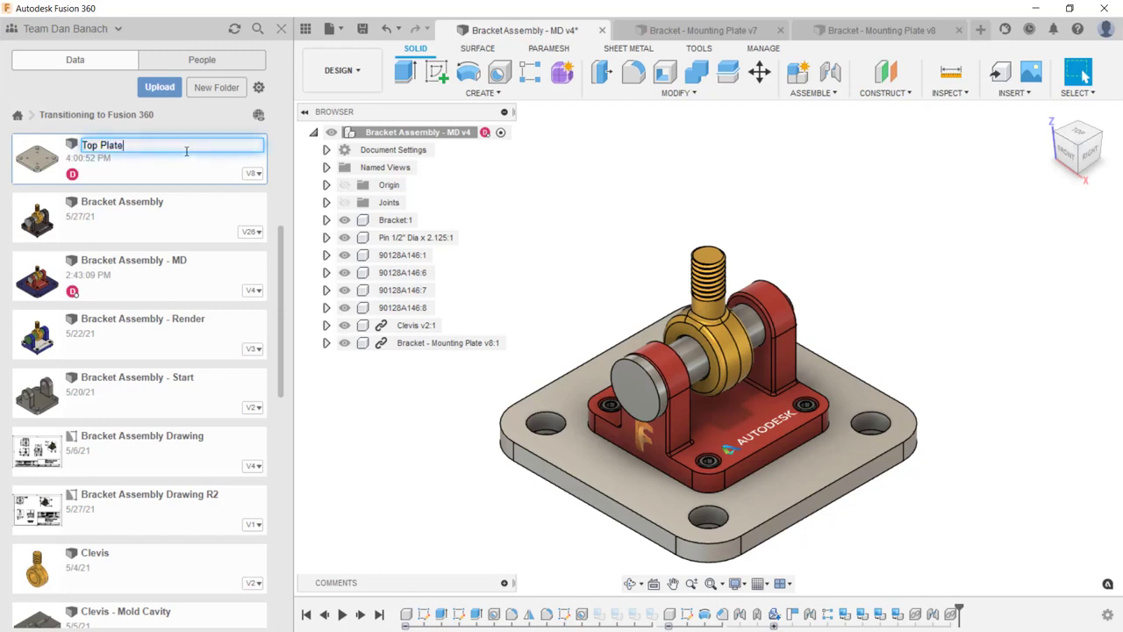
key("Return")
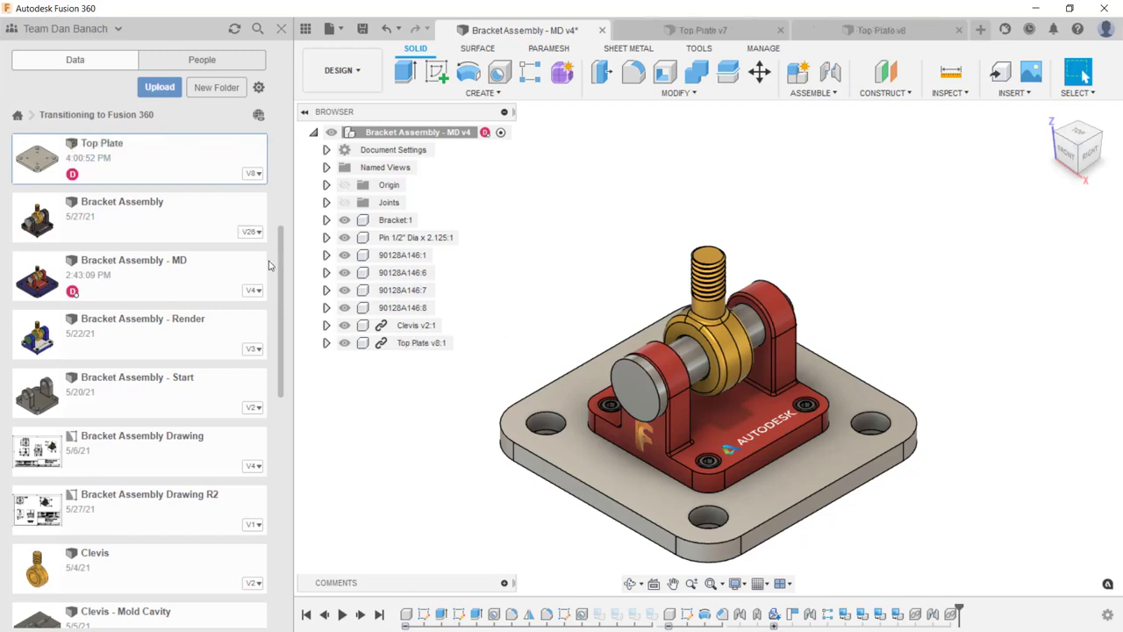